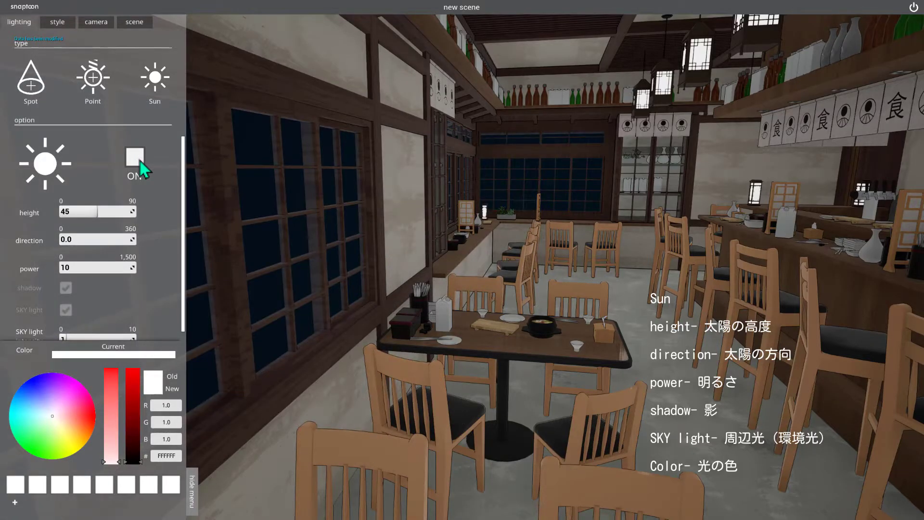
Step: Switch the Sun light on and lower its height to 10.2
click(140, 160)
click(134, 156)
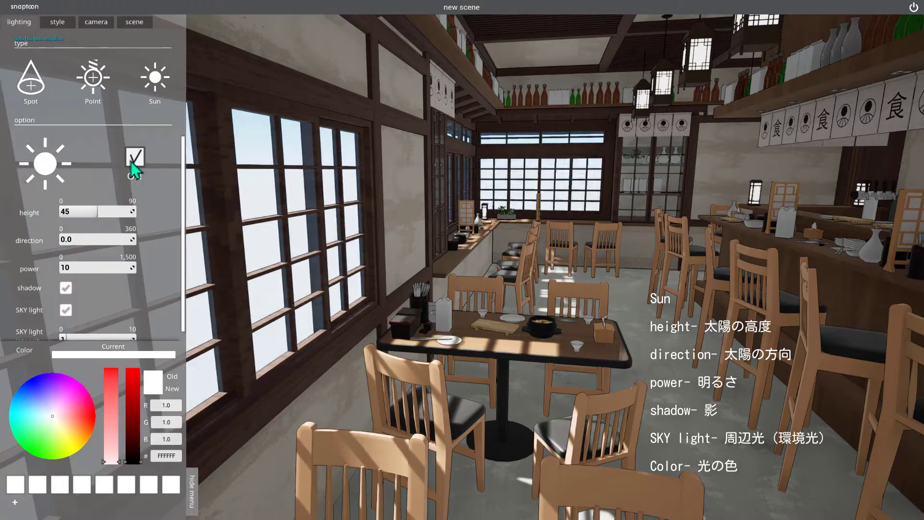
mouse_move(97, 211)
mouse_down()
mouse_move(112, 211)
mouse_move(68, 211)
mouse_up()
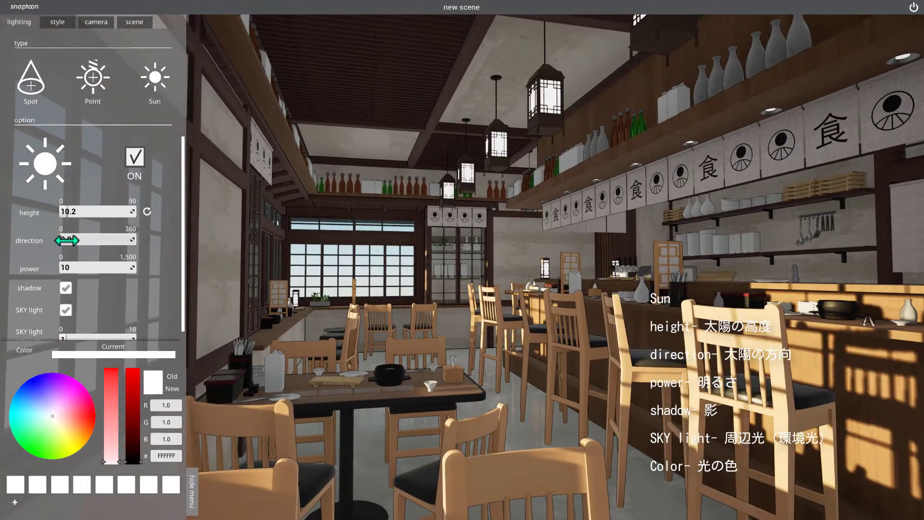
Step: Set the Sun to height 39.1, direction 324.8 and power 820.8
mouse_move(62, 239)
mouse_down()
mouse_move(123, 240)
mouse_move(104, 243)
mouse_up()
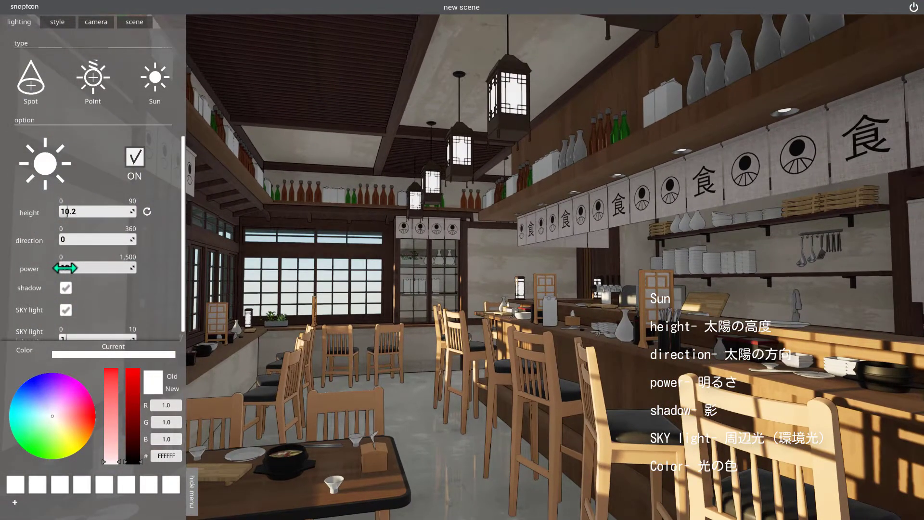
drag(65, 267, 101, 268)
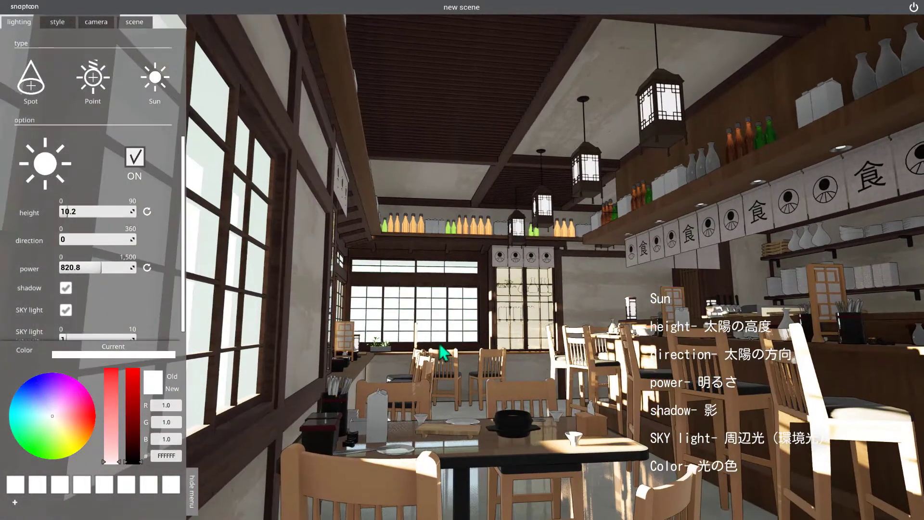
drag(67, 211, 93, 212)
drag(60, 239, 127, 239)
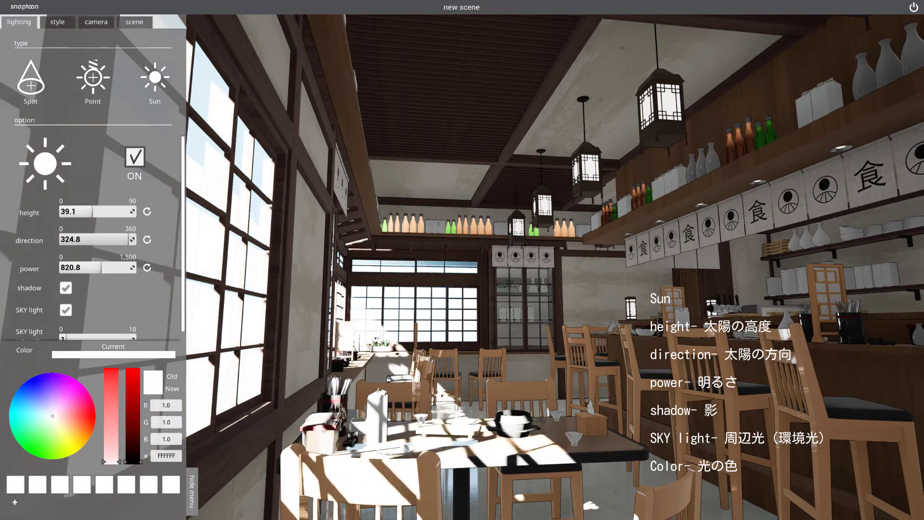
Step: Reset Sun power, direction and height to defaults (height 45, direction 0)
scroll(449, 324, up, 2)
scroll(455, 325, up, 2)
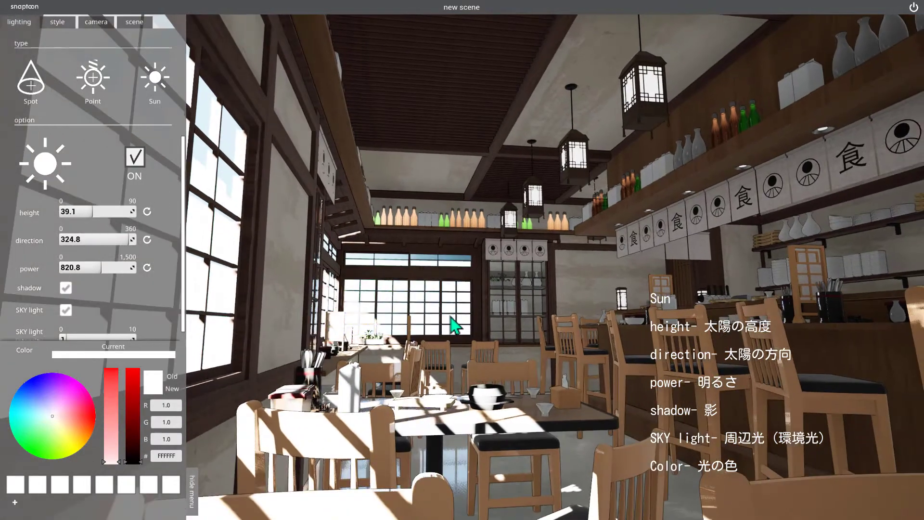
click(147, 268)
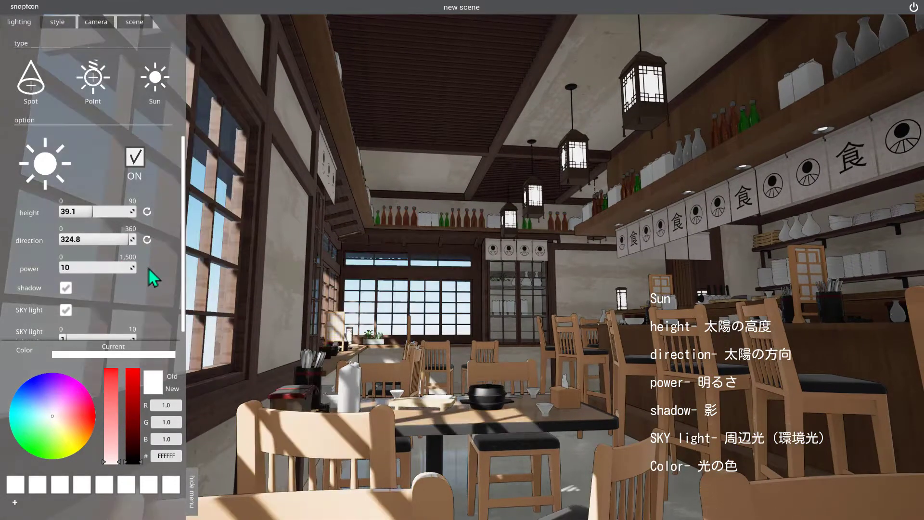
click(147, 240)
click(147, 212)
Step: Set the Sun power to 2 and switch its shadows off
drag(337, 241, 459, 245)
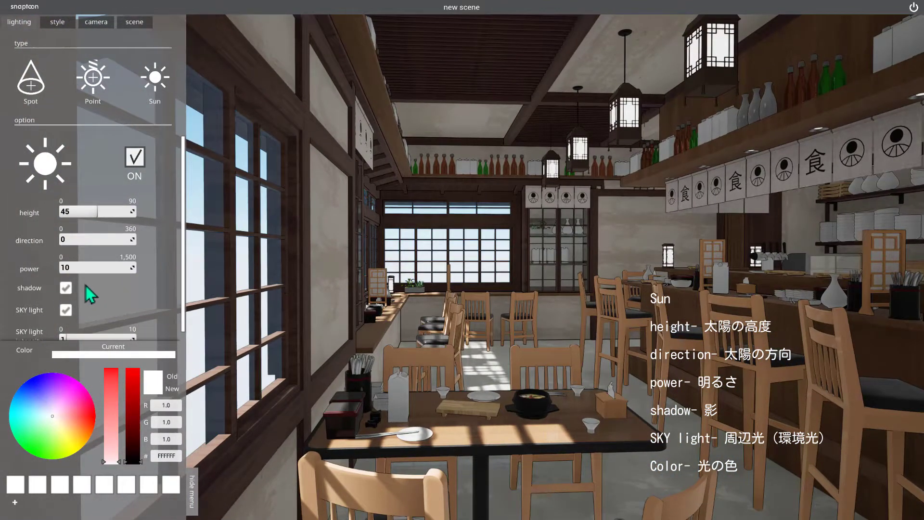
drag(336, 289, 411, 303)
scroll(412, 303, up, 3)
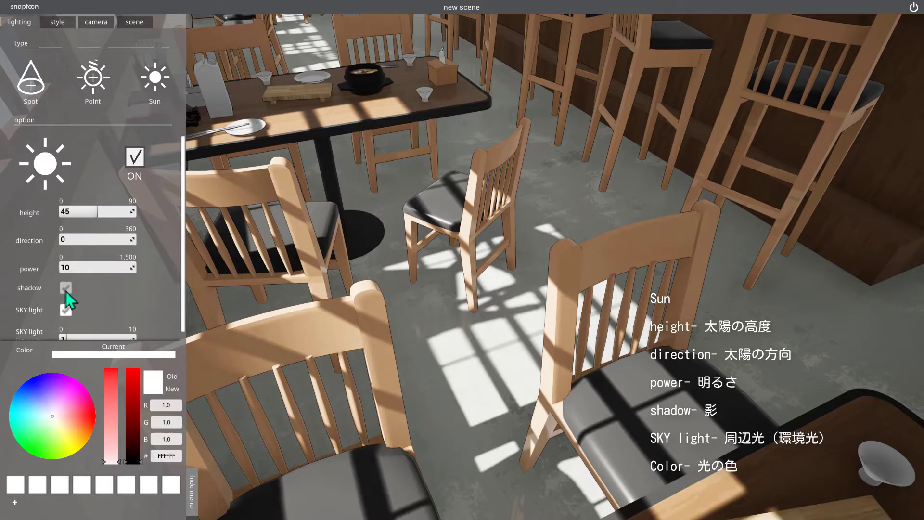
click(65, 290)
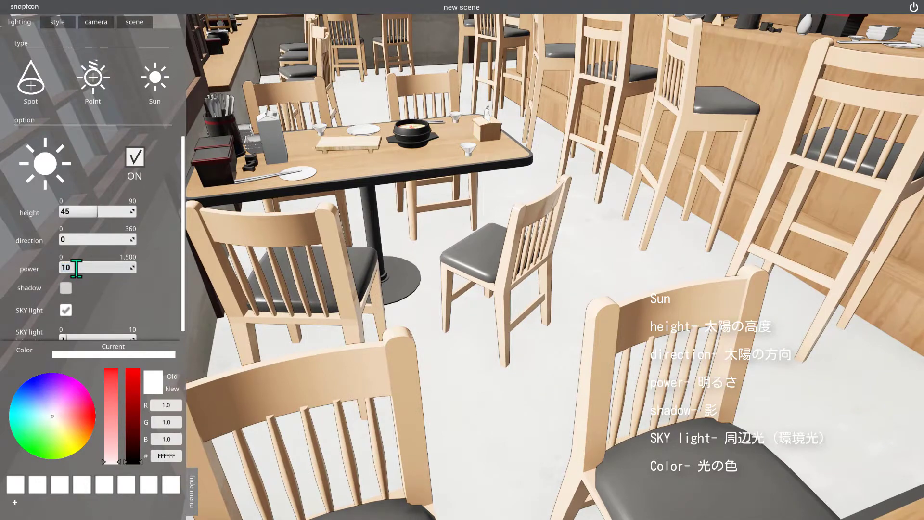
key(Return)
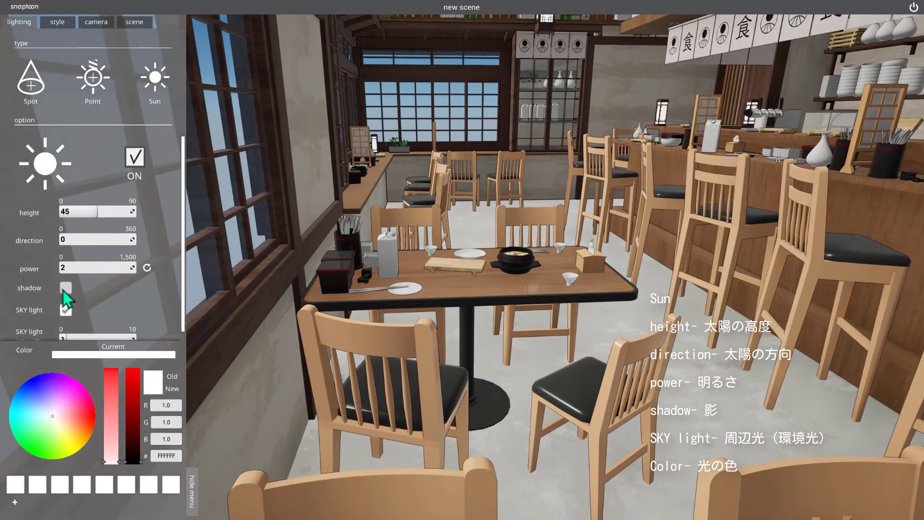
Step: Compare shadows on and off, leave Sun shadows on, and turn off SKY light
click(65, 288)
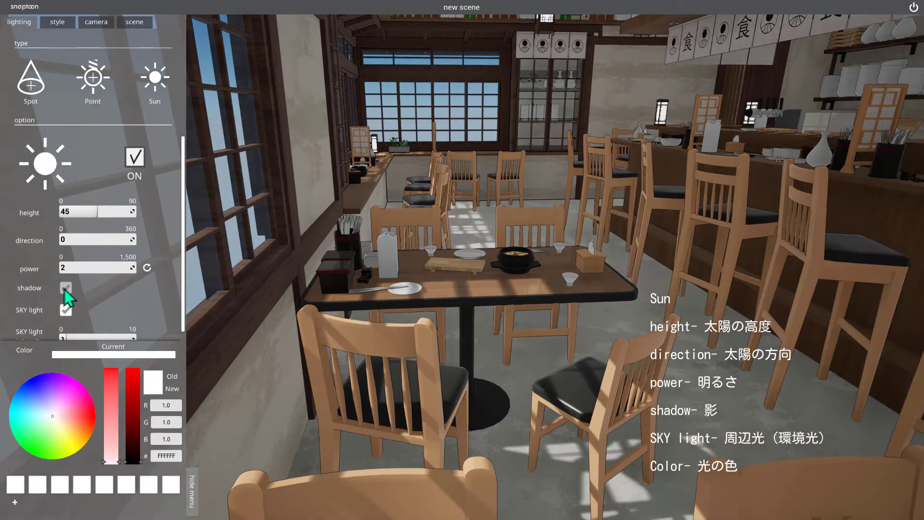
click(66, 288)
click(65, 288)
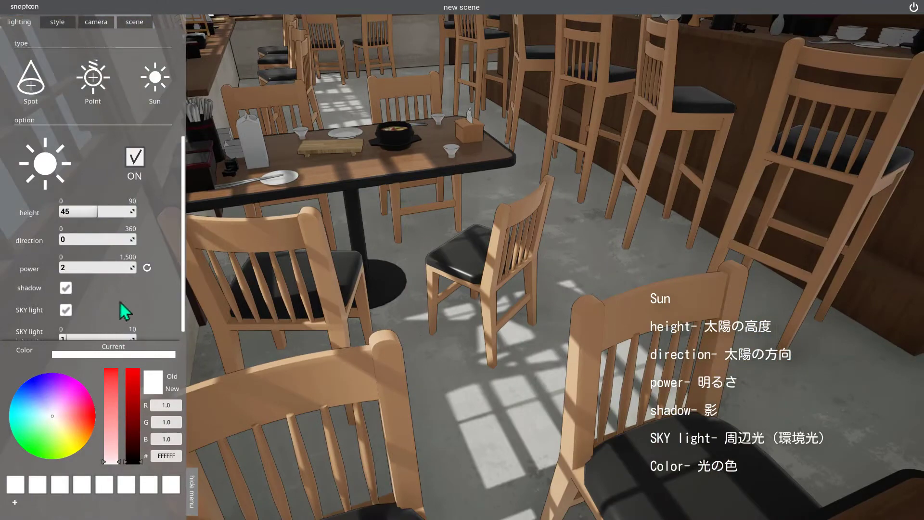
scroll(145, 294, down, 1)
click(70, 302)
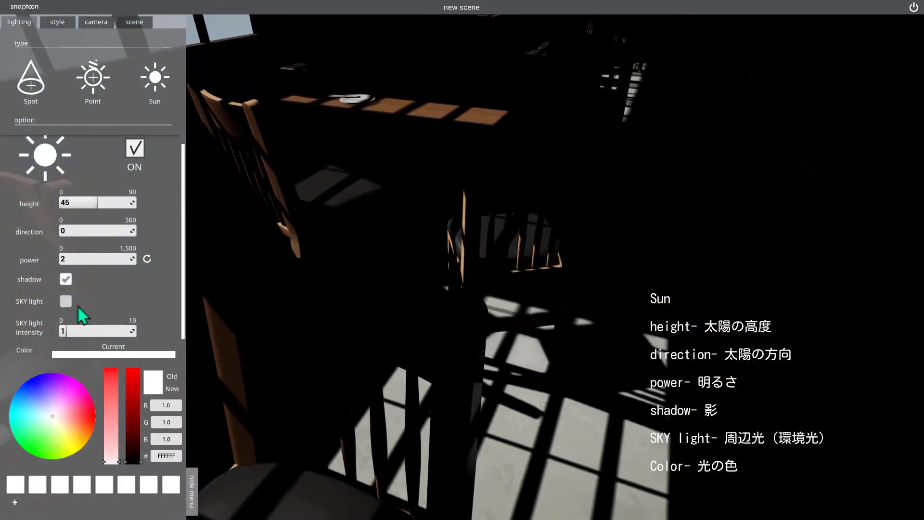
Step: Drag the Sun power up to 64.9 to brighten the window patches
drag(65, 260, 91, 261)
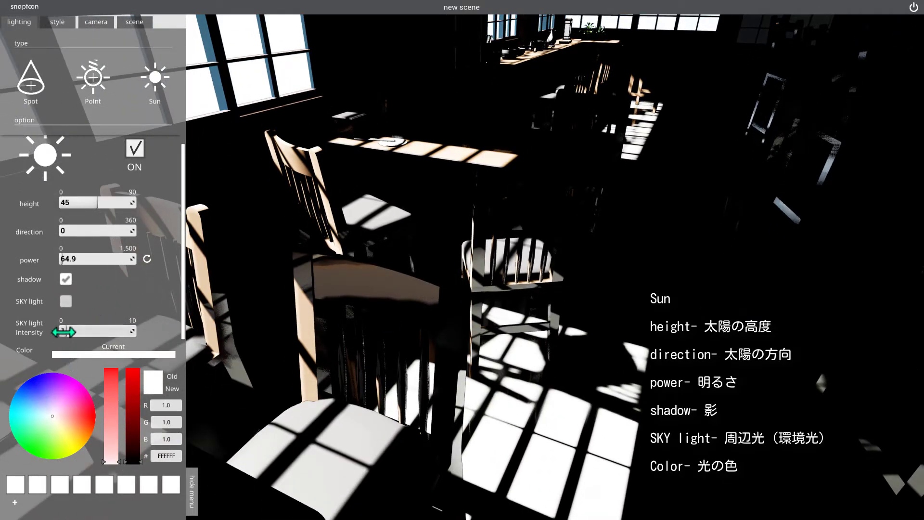
Step: Re-enable SKY light at intensity 1 and set the Sun colour to orange FF8556
click(69, 302)
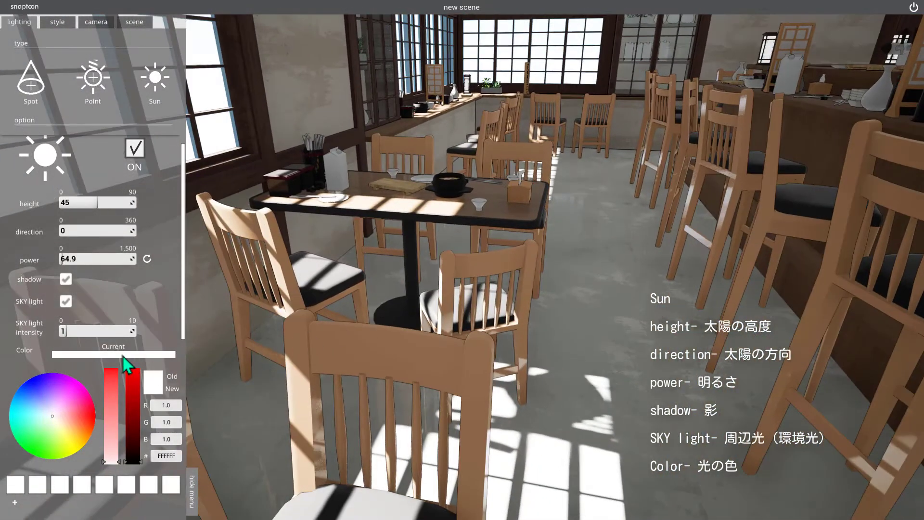
drag(68, 331, 85, 332)
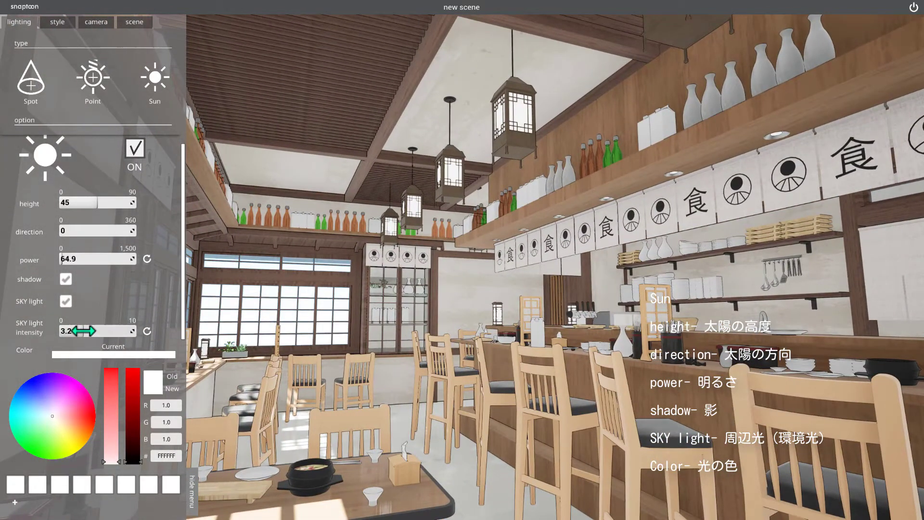
drag(83, 331, 61, 330)
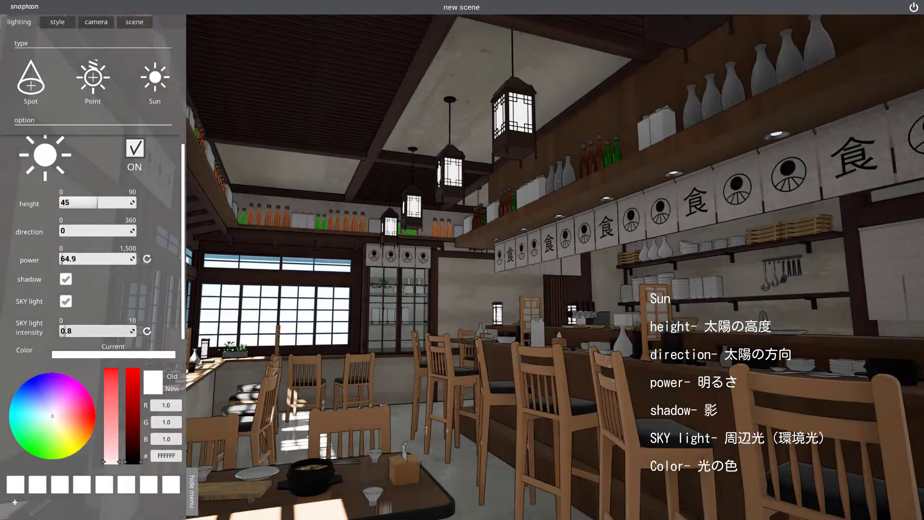
mouse_move(62, 330)
mouse_down()
mouse_move(83, 330)
mouse_move(61, 330)
mouse_up()
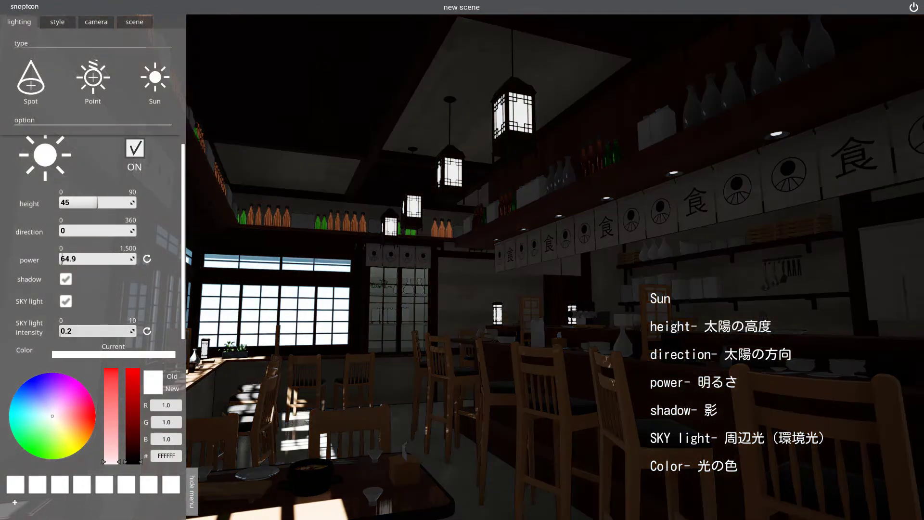
mouse_move(204, 370)
mouse_down()
mouse_move(399, 331)
mouse_move(414, 386)
mouse_up()
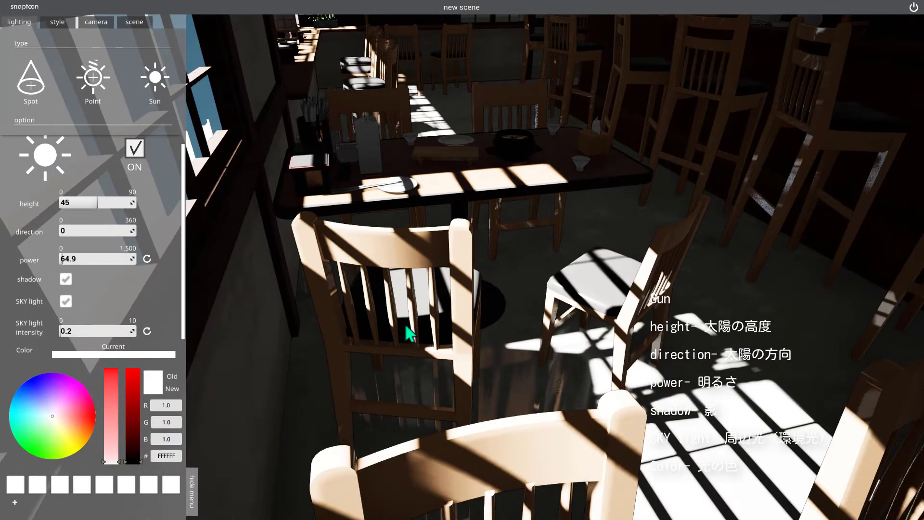
click(146, 331)
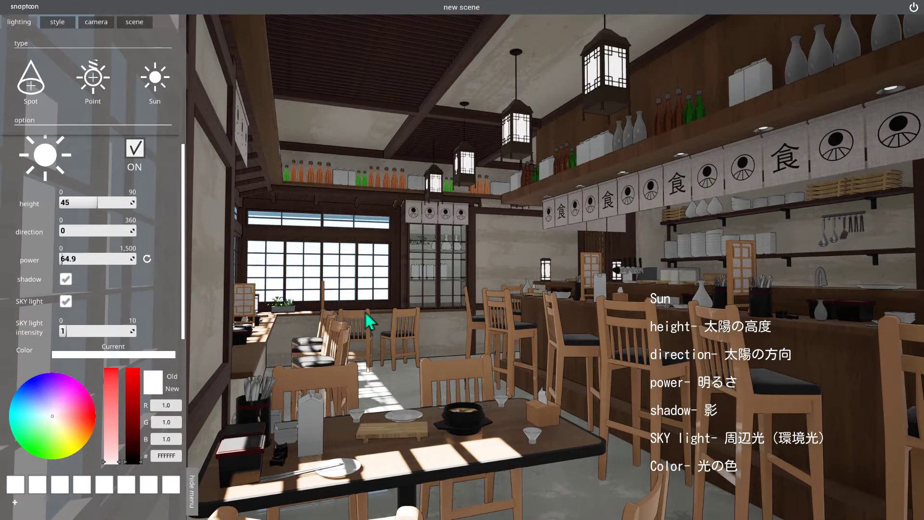
click(79, 424)
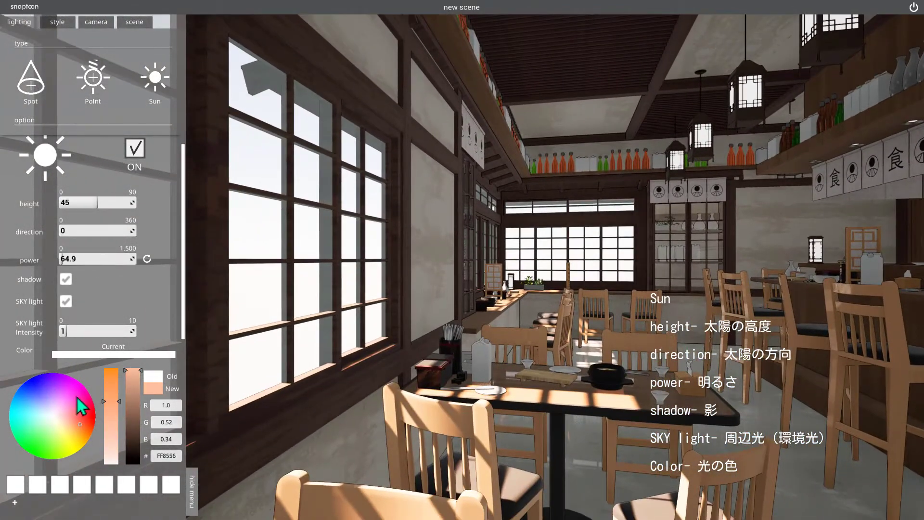
Step: Try magenta, yellow-green, pink and white tints, settling on light blue 53CCFF
click(75, 381)
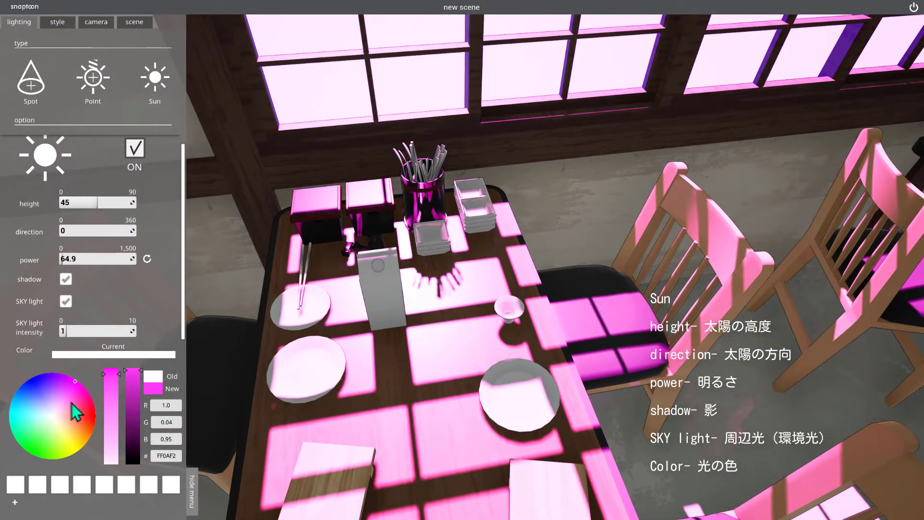
mouse_move(71, 403)
mouse_down()
mouse_move(53, 396)
mouse_move(29, 412)
mouse_move(42, 446)
mouse_move(60, 457)
mouse_move(87, 420)
mouse_up()
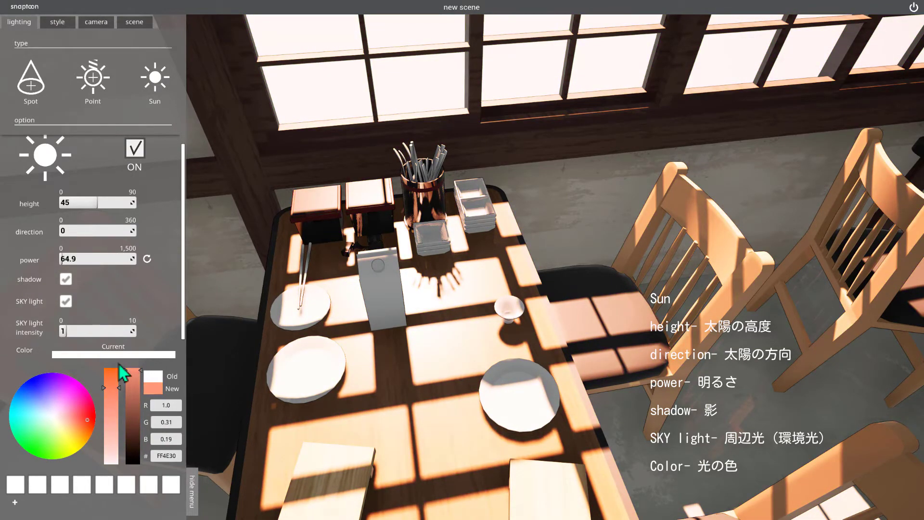
drag(79, 386, 76, 403)
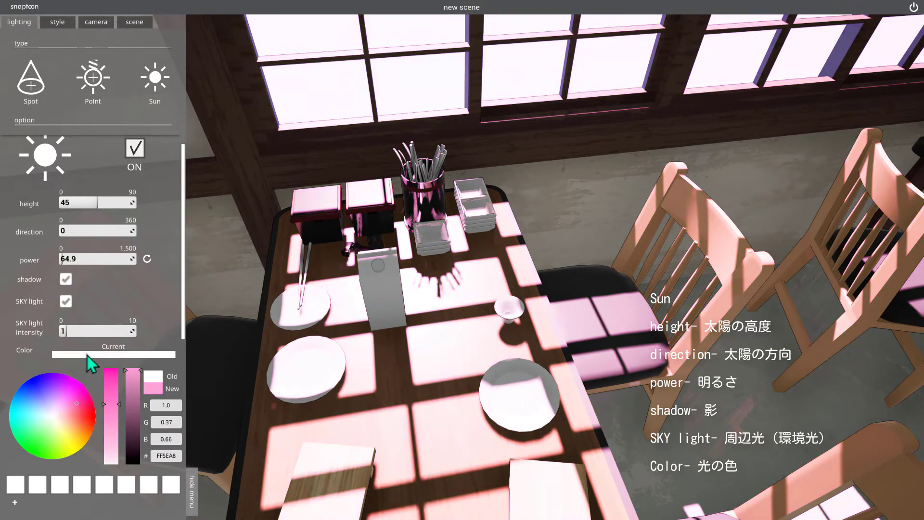
click(158, 379)
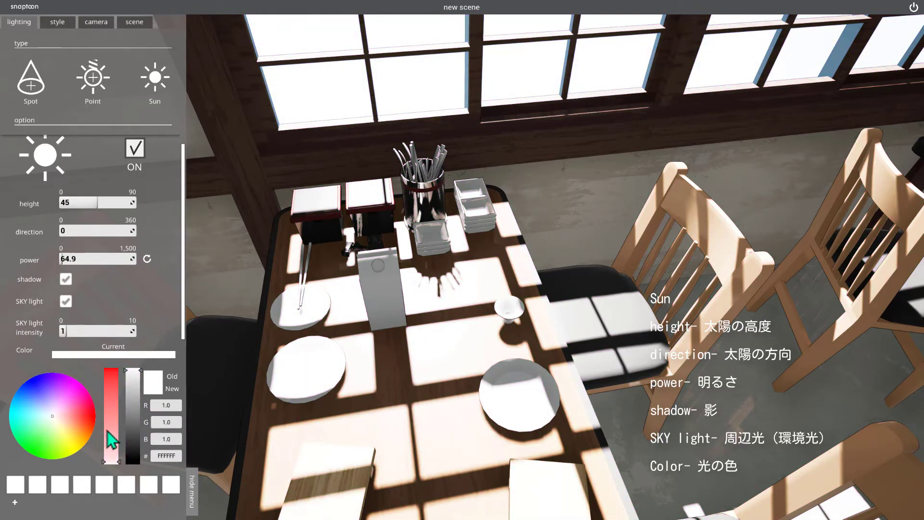
mouse_move(57, 407)
mouse_down()
mouse_move(71, 445)
mouse_move(39, 448)
mouse_move(50, 383)
mouse_move(82, 409)
mouse_move(30, 439)
mouse_move(25, 409)
mouse_up()
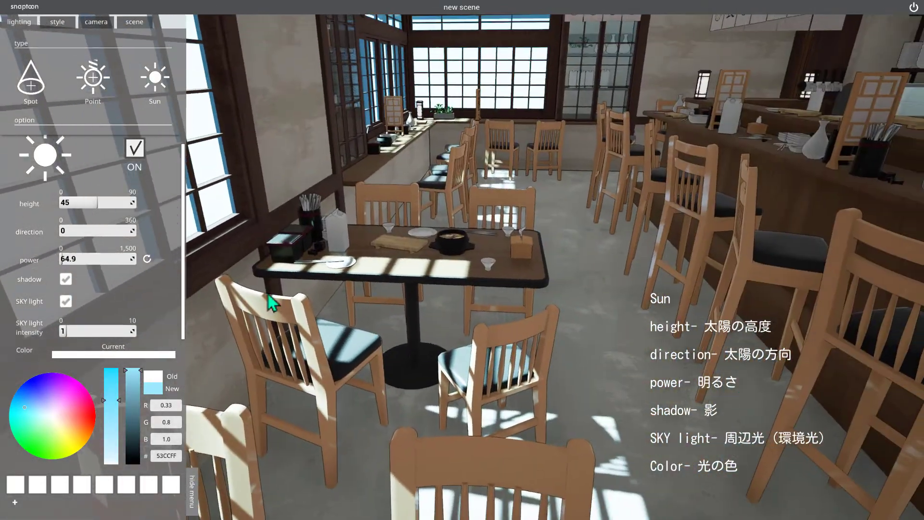
Step: Toggle the Sun off and back on, then reset its colour to white FFFFFF
click(134, 148)
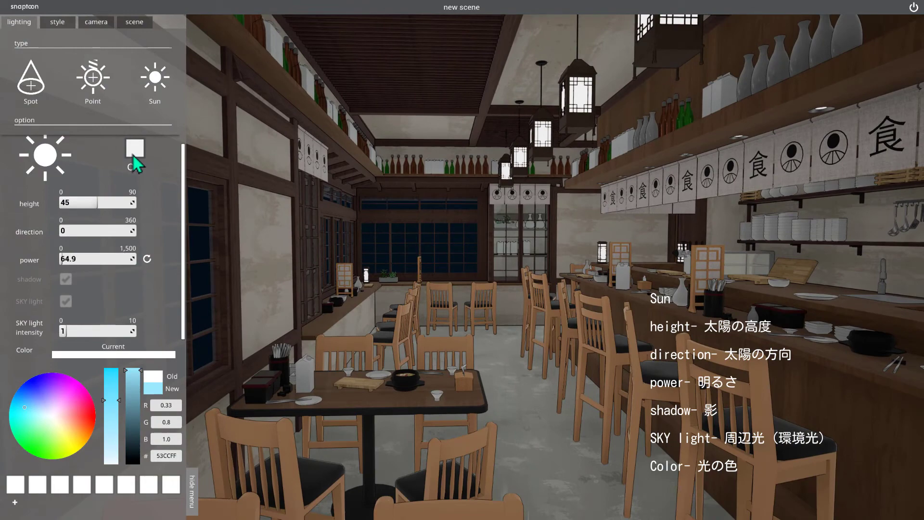
click(133, 155)
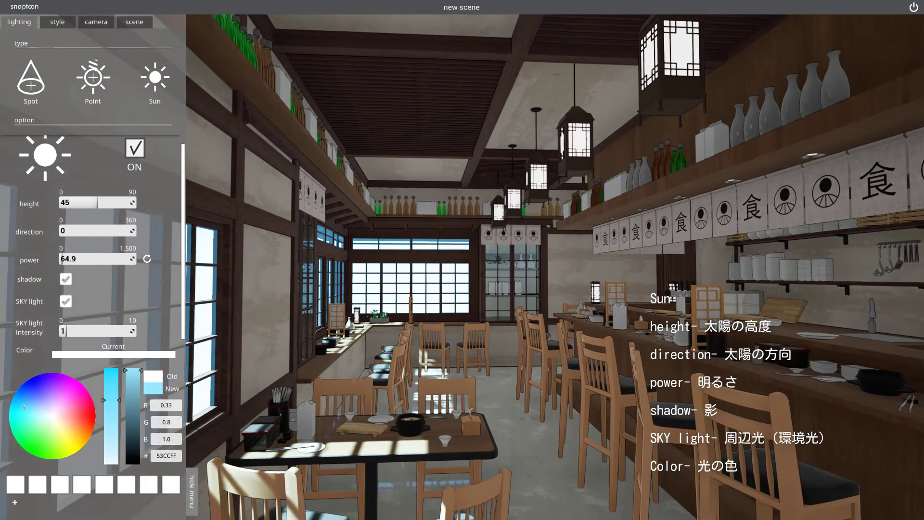
click(153, 377)
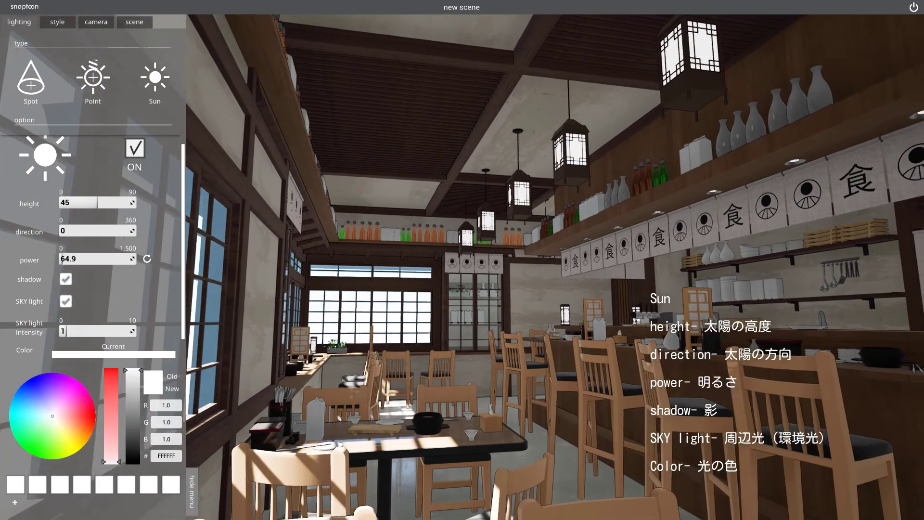